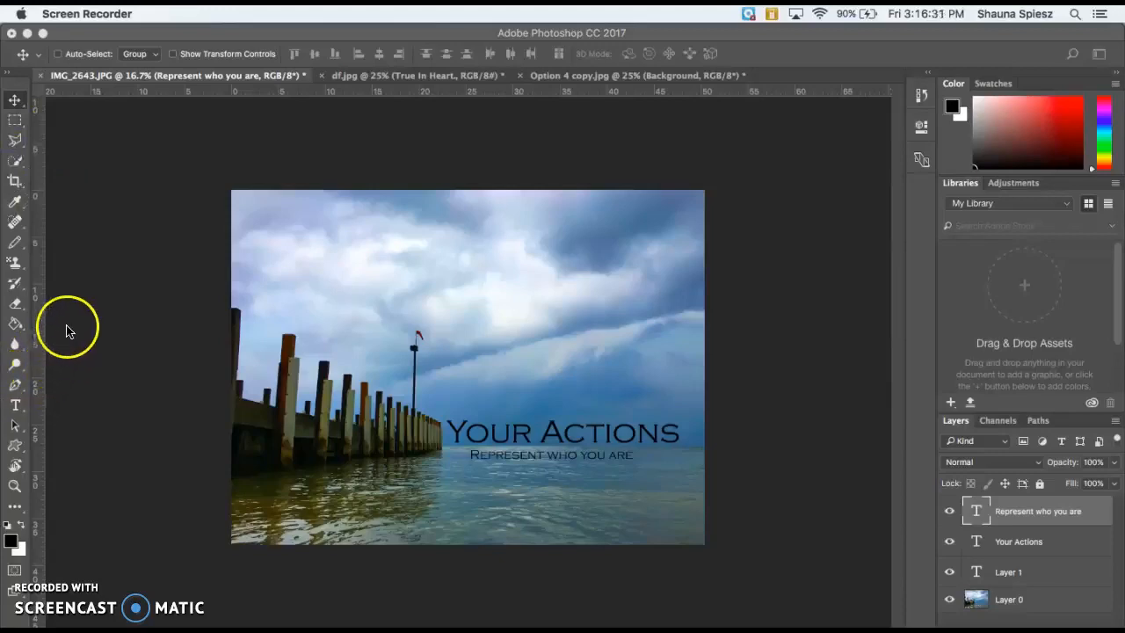
Step: Sample dark brown (331902) from the orange-brown dock post in the photo and apply it to the "Your Actions" text
click(17, 203)
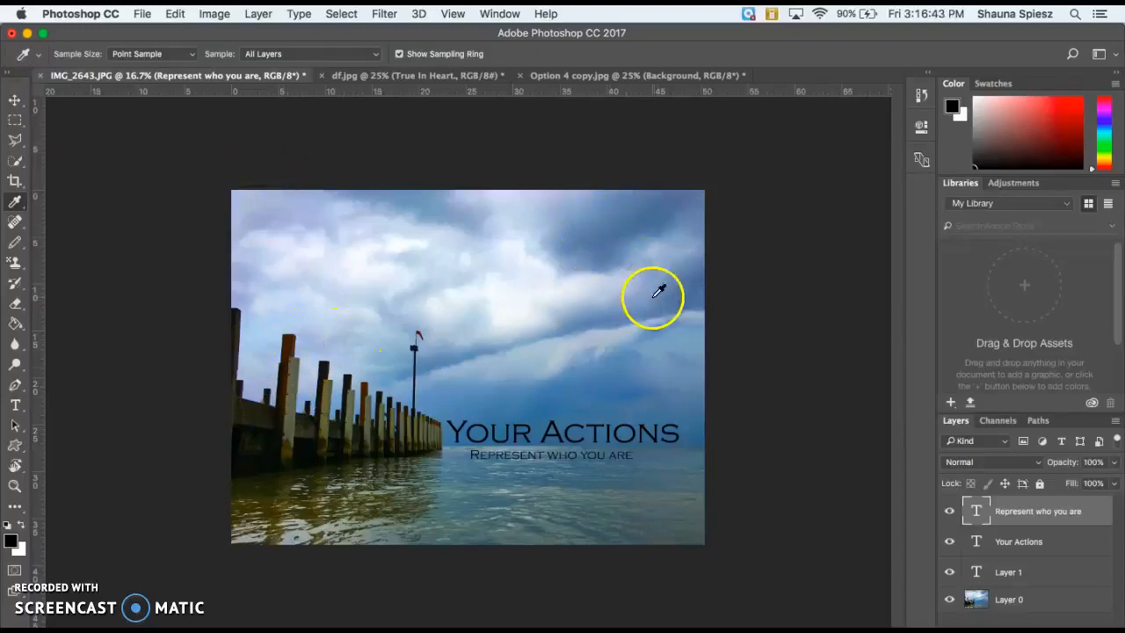
click(288, 346)
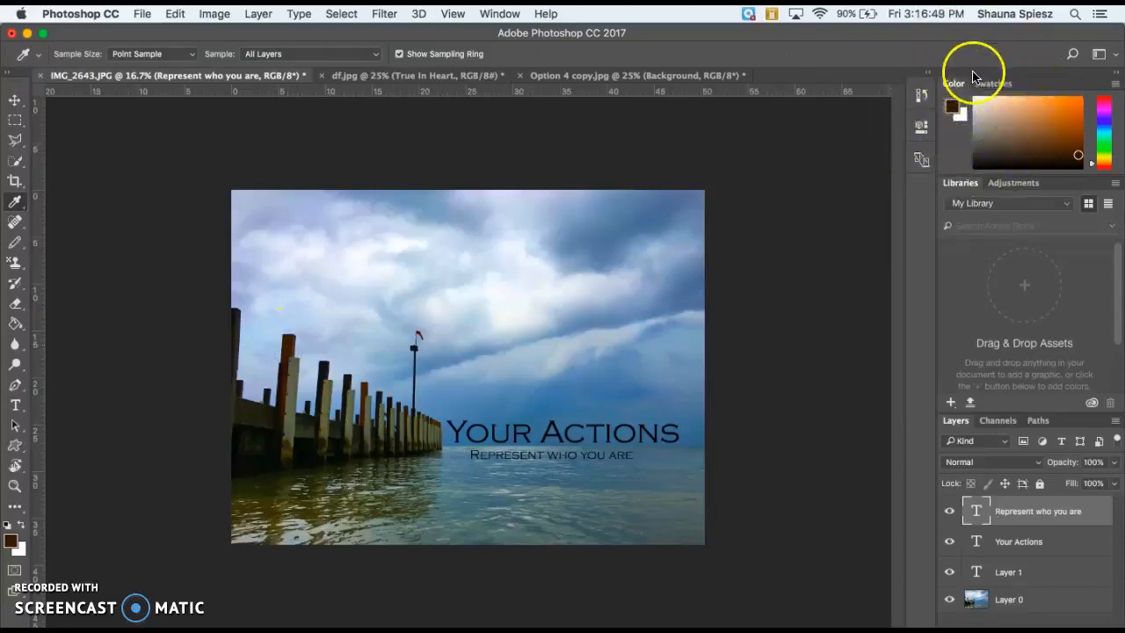
click(15, 407)
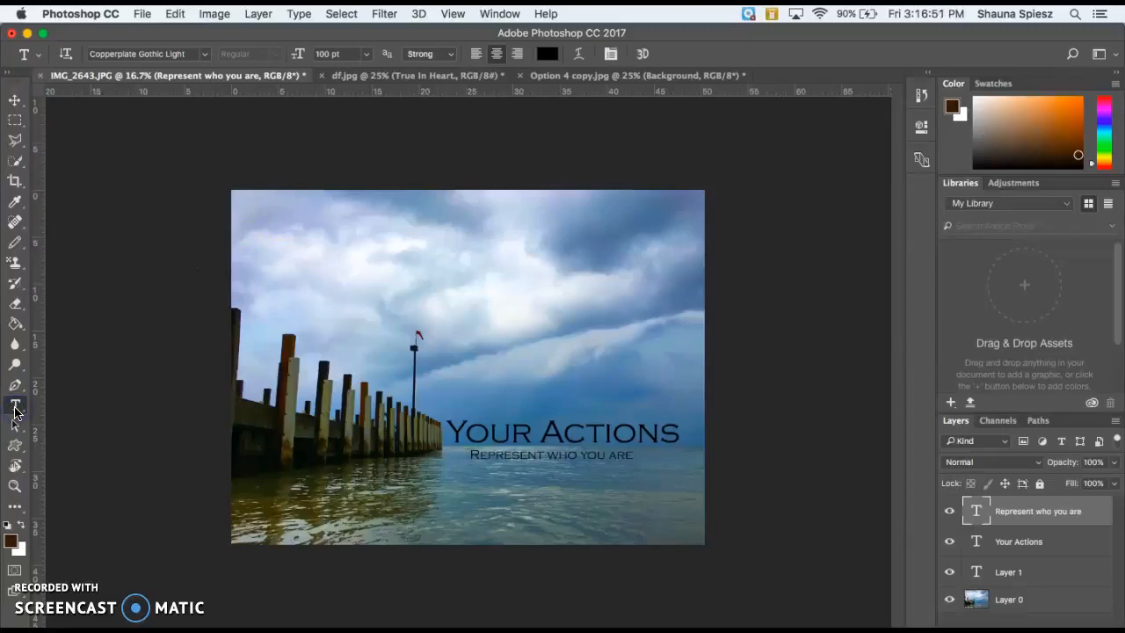
click(518, 434)
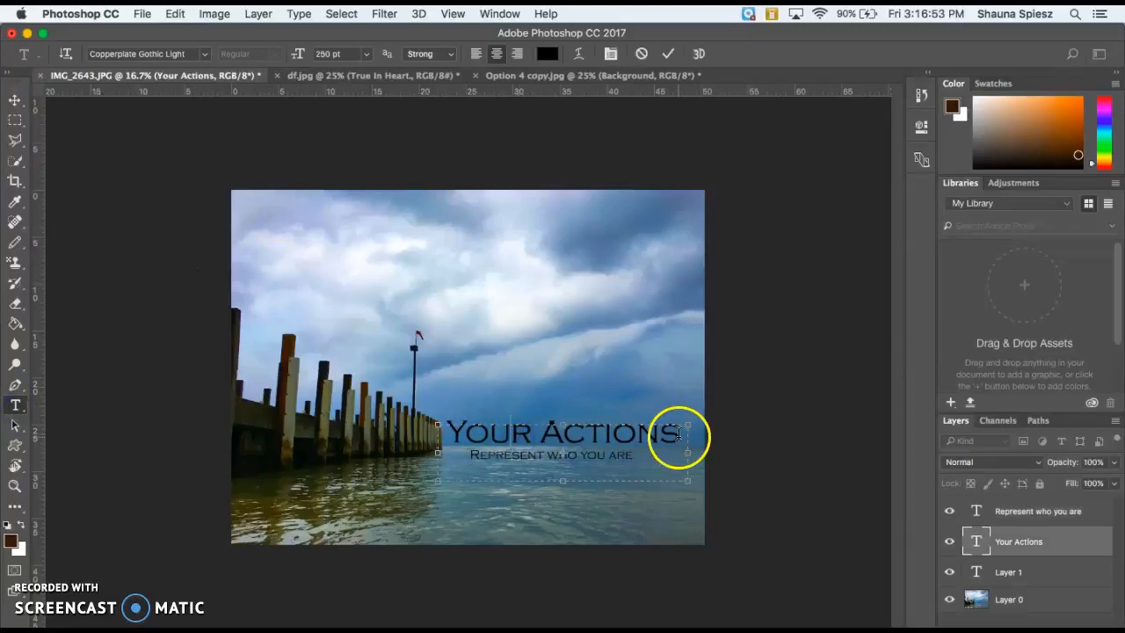
drag(679, 434, 345, 436)
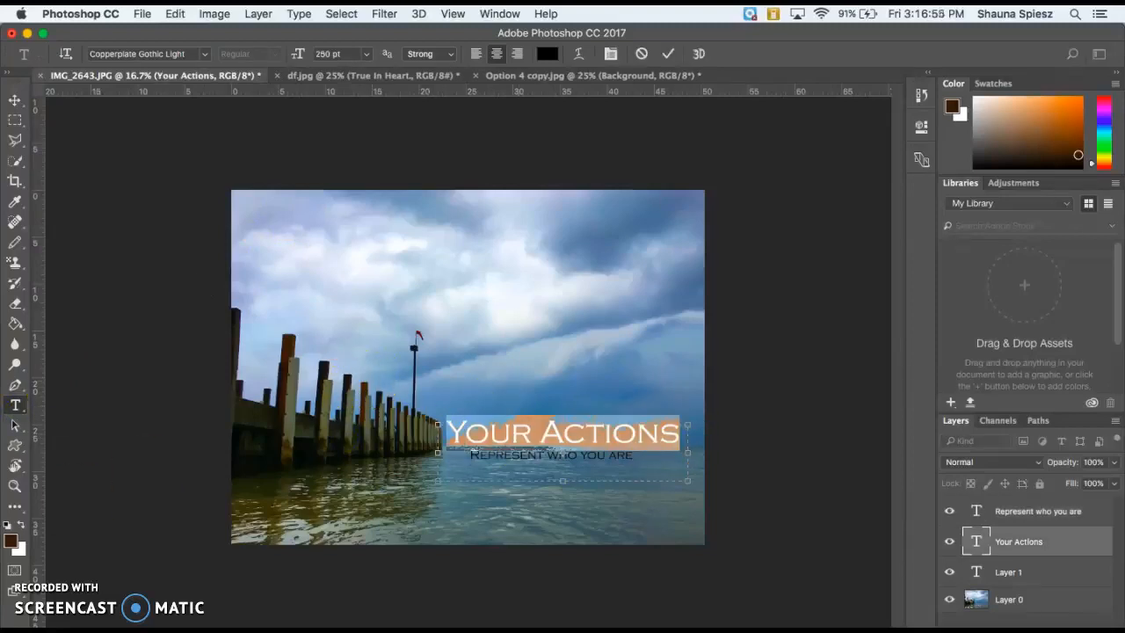
click(16, 546)
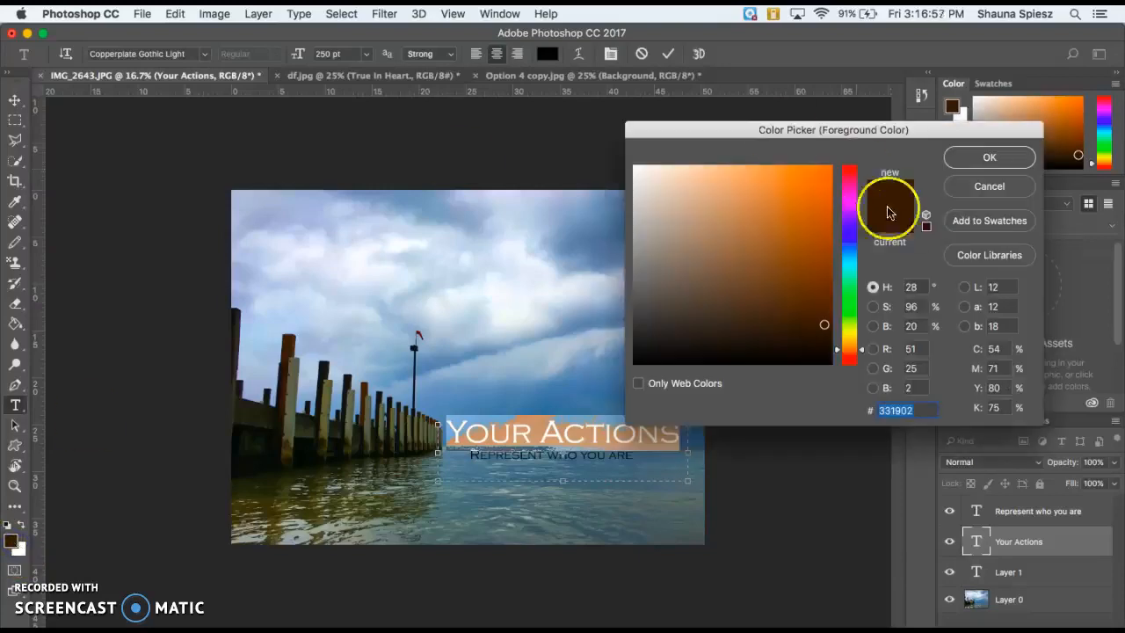
click(959, 159)
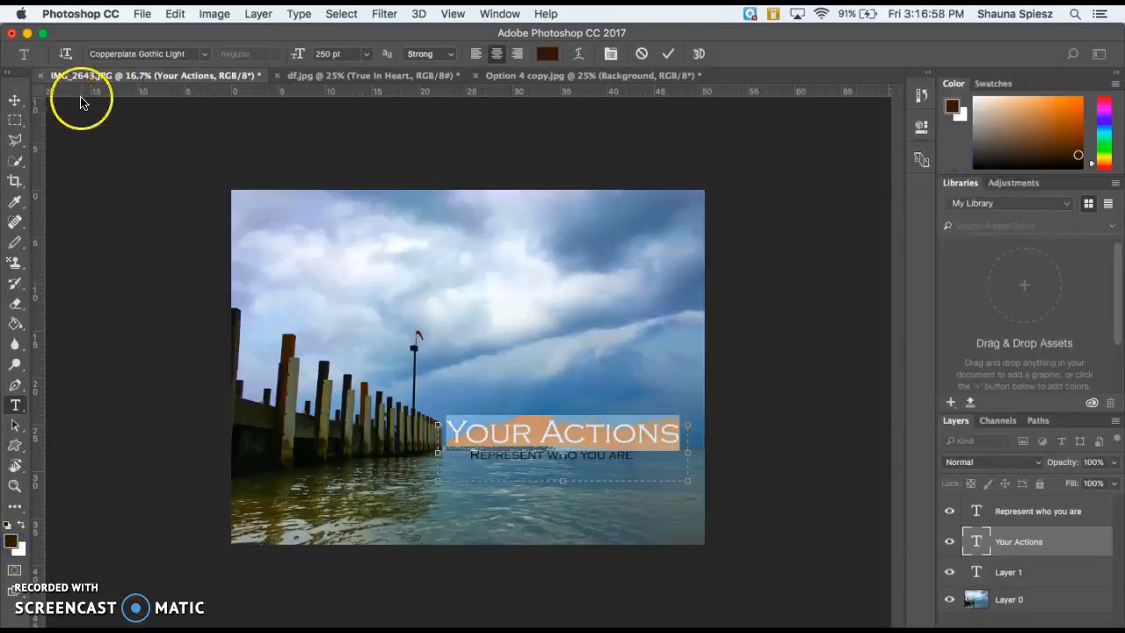
click(15, 100)
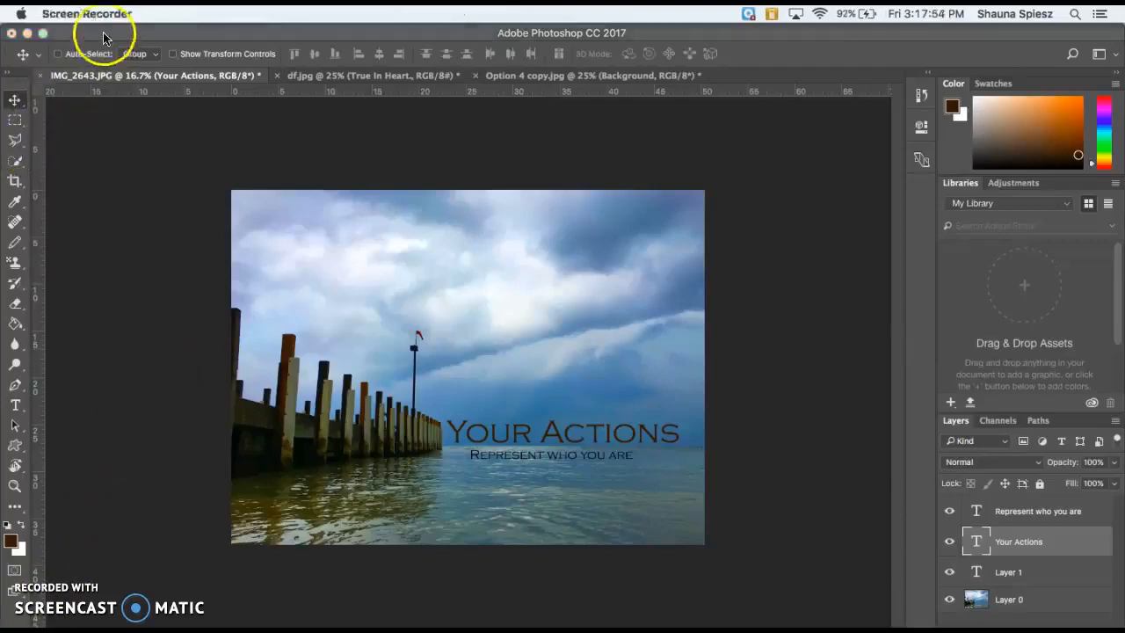
click(103, 38)
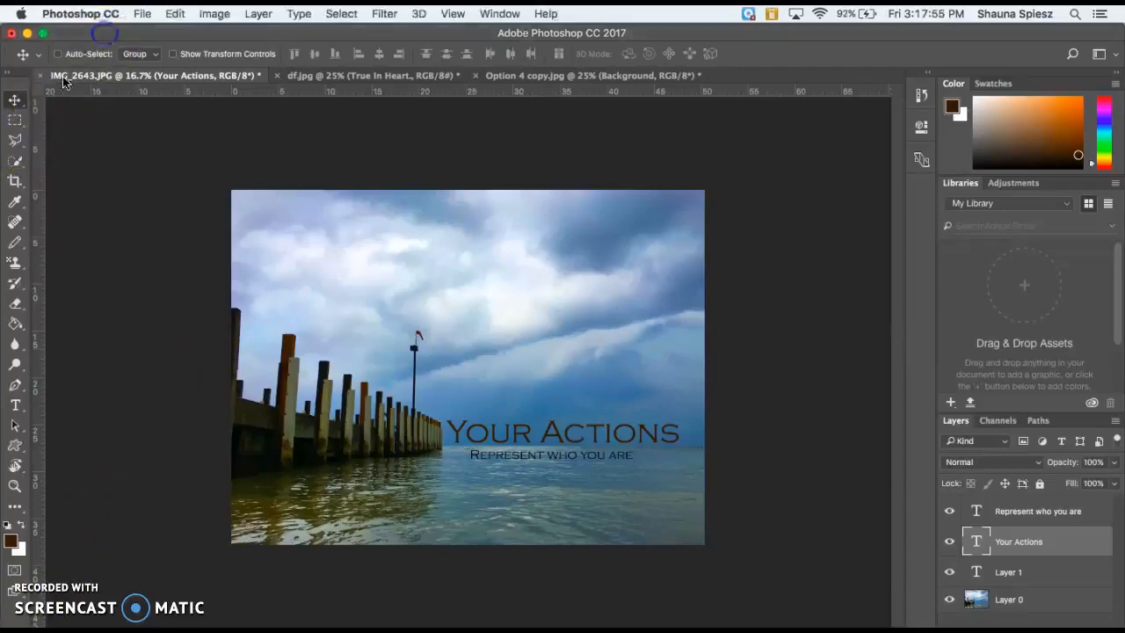
Step: Sample the medium blue (4d79a6) from the sky above the "Your Actions" title as the foreground color
click(15, 201)
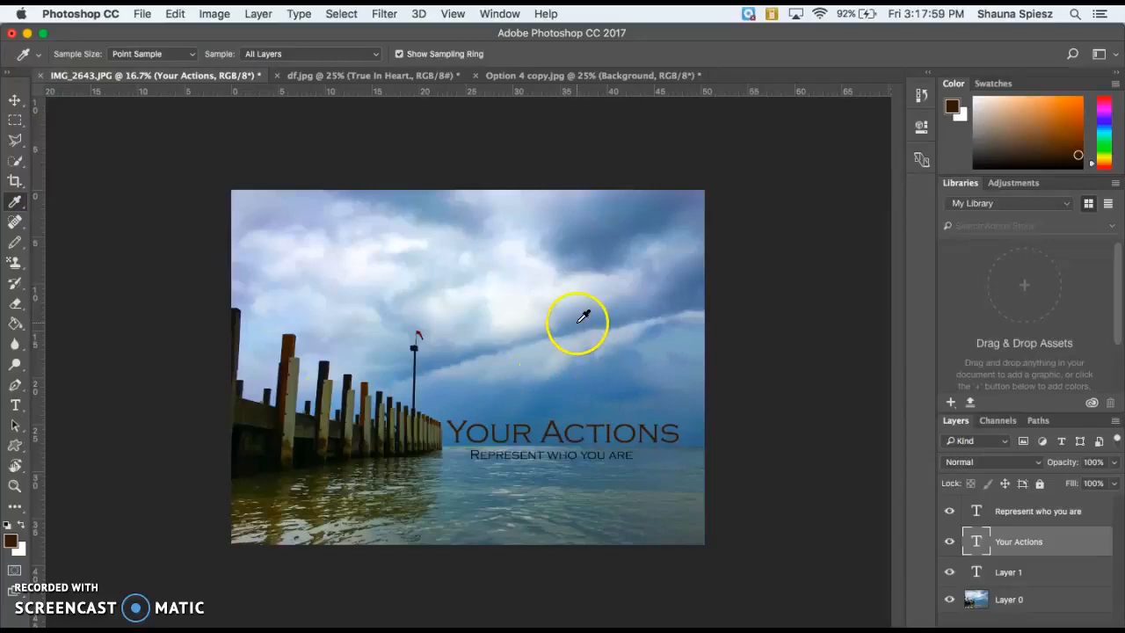
click(573, 390)
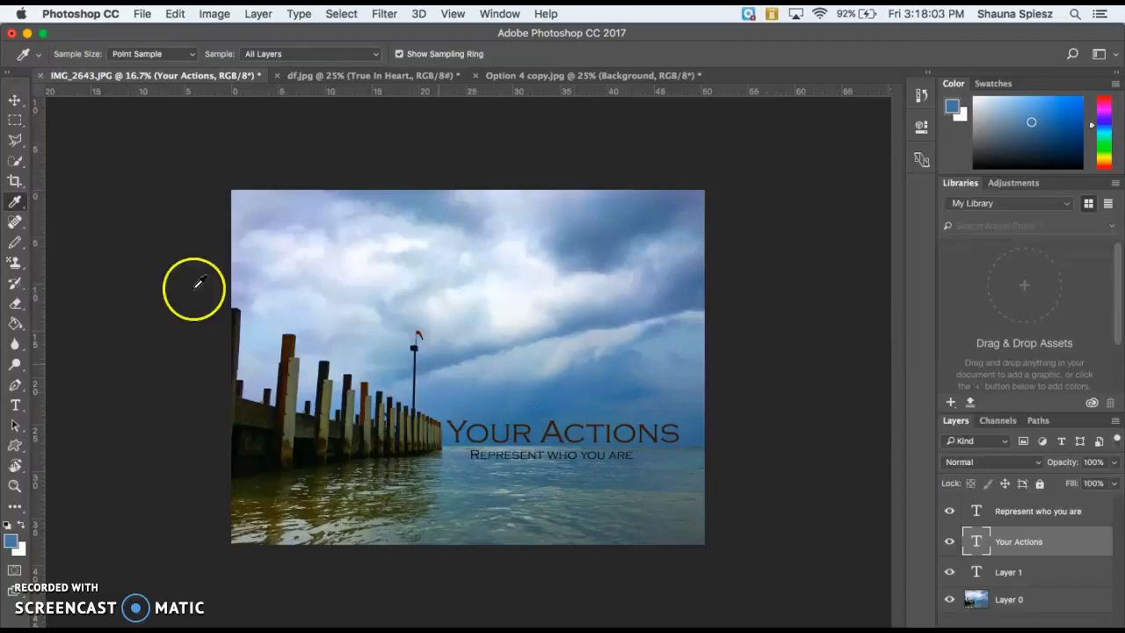
click(16, 407)
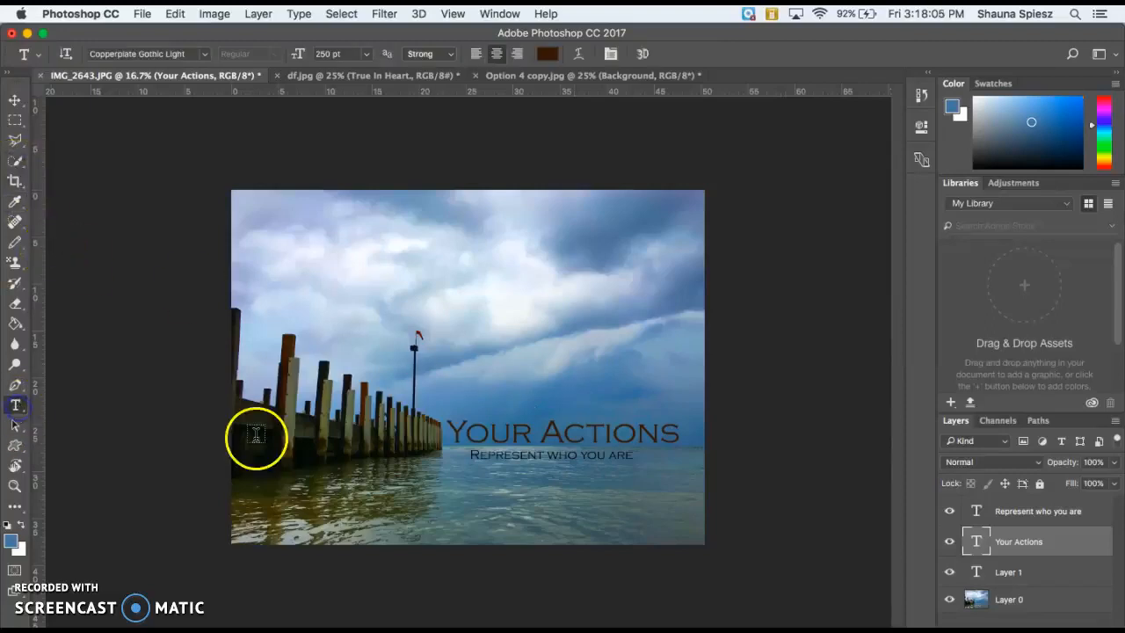
click(617, 459)
click(590, 453)
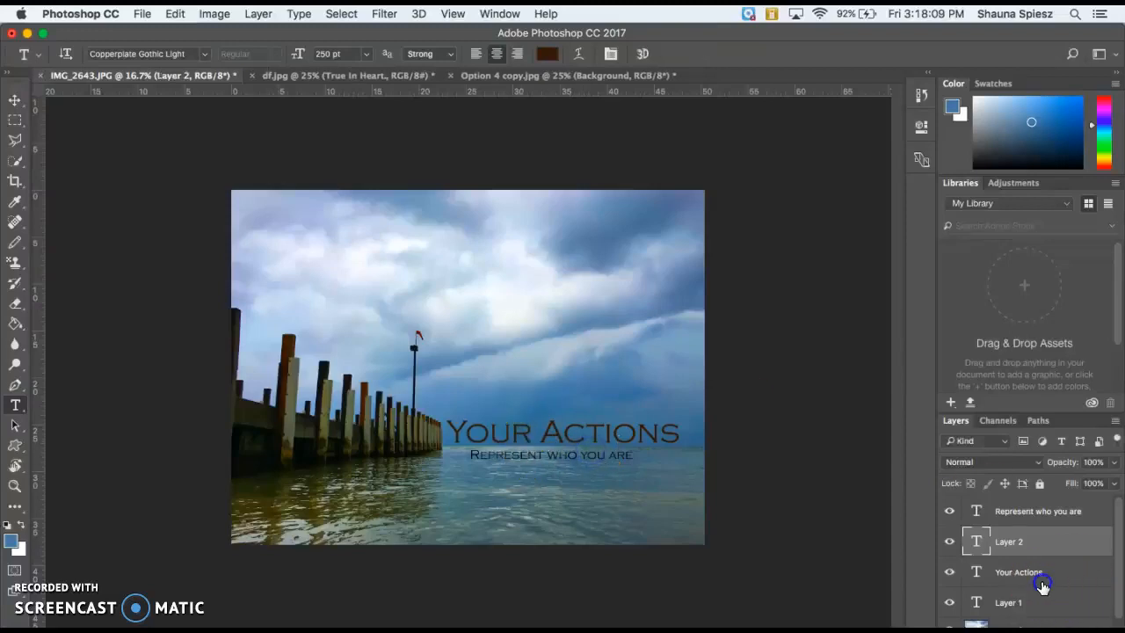
Step: Recolor the "Represent who you are" text, from its second letter to the end, with the sampled blue 4d79a6
click(1019, 514)
drag(606, 455, 364, 446)
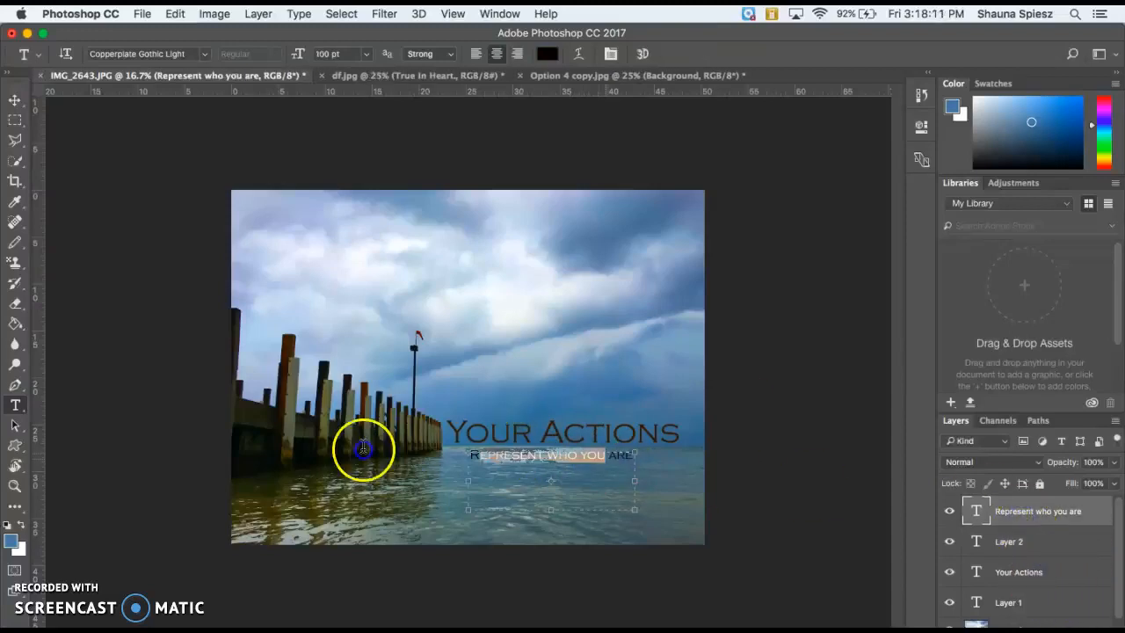
click(604, 462)
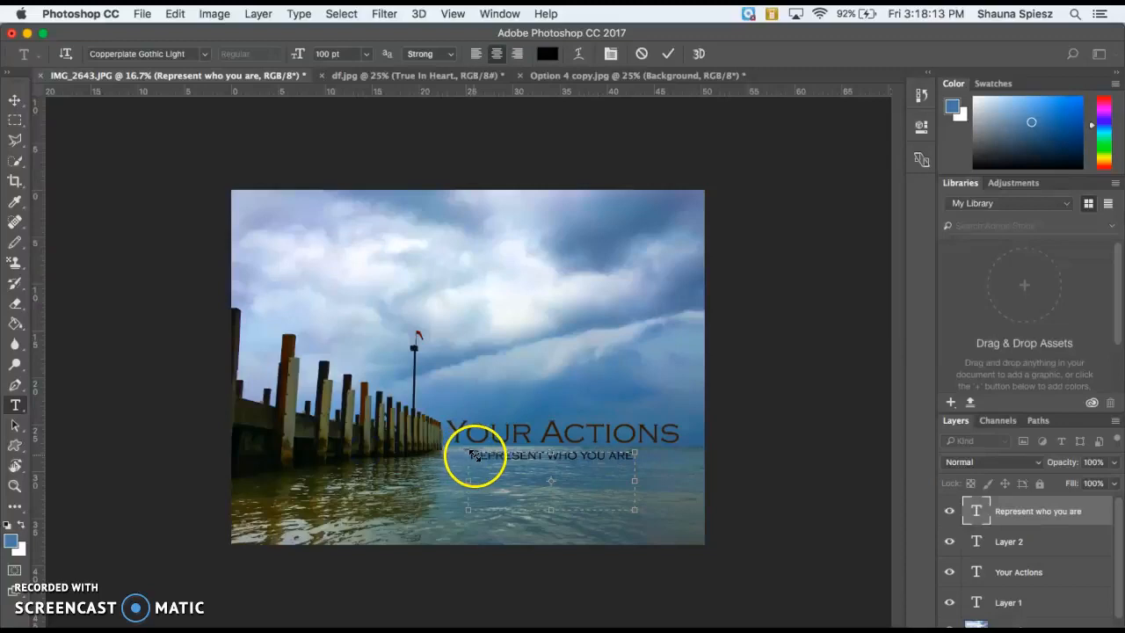
drag(479, 455, 688, 477)
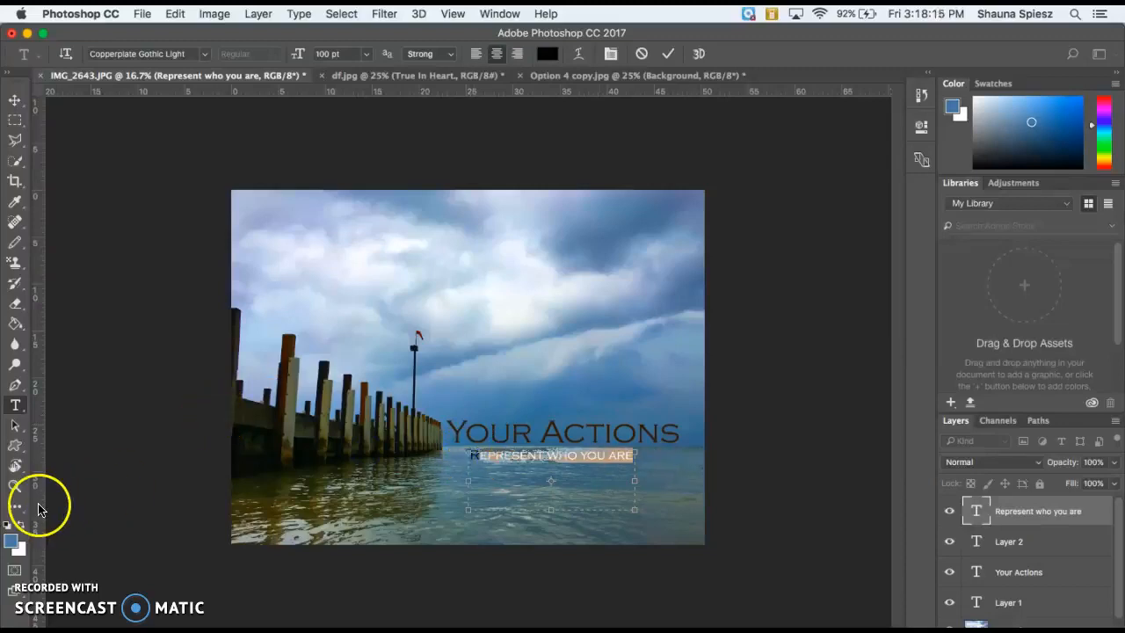
click(12, 540)
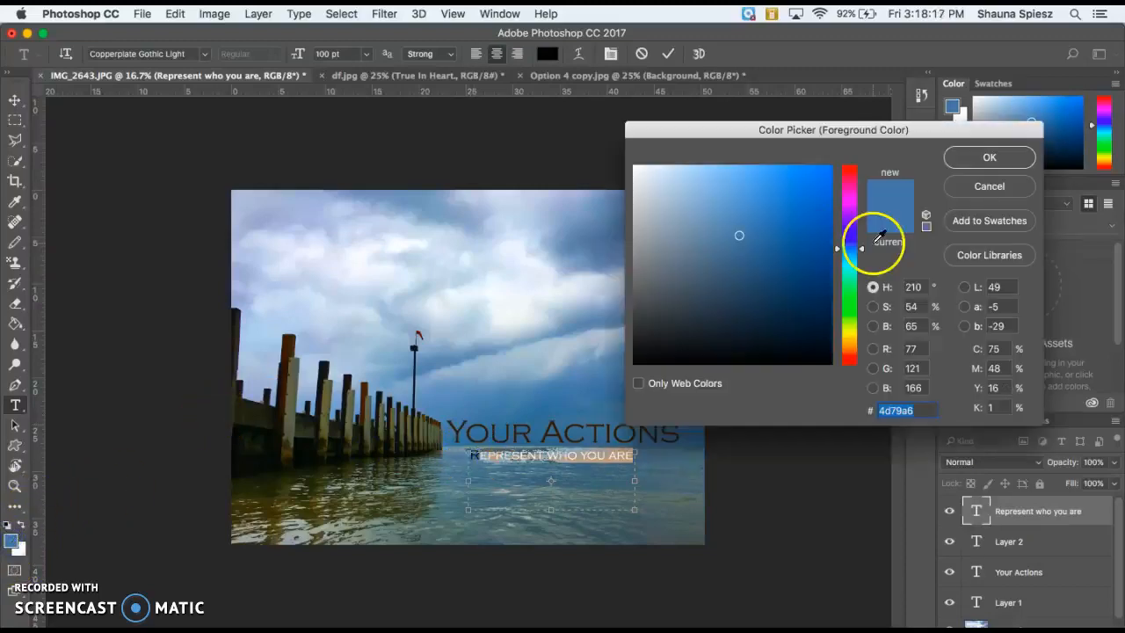
click(966, 158)
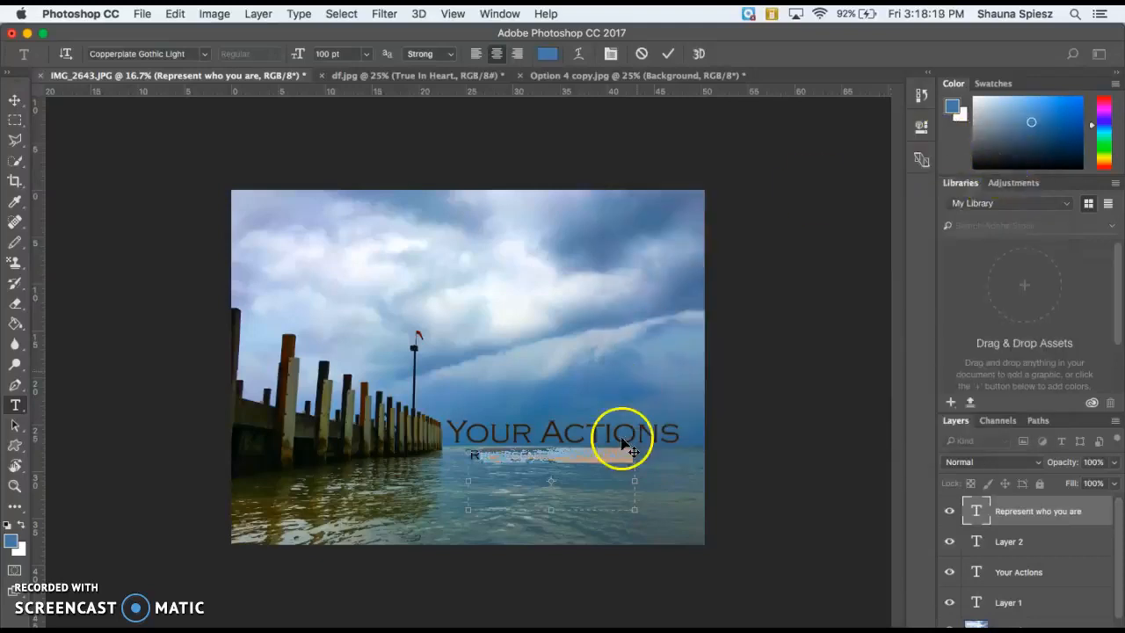
Step: Apply the same blue 4d79a6 to the initial R of "Represent who you are" and finish editing the text
drag(502, 455, 454, 458)
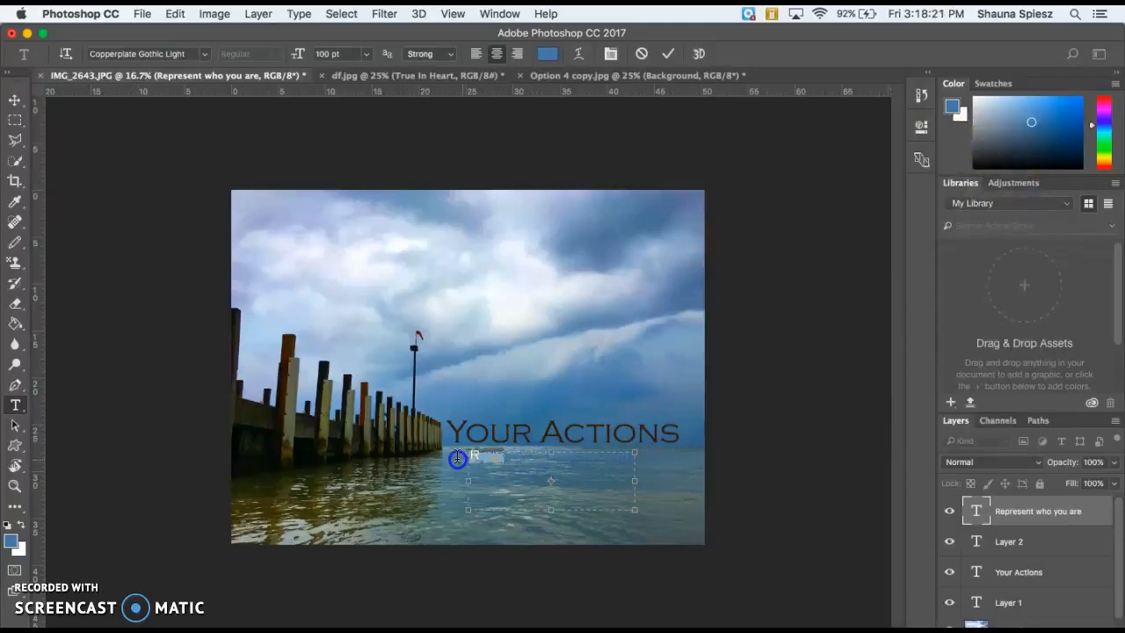
click(12, 537)
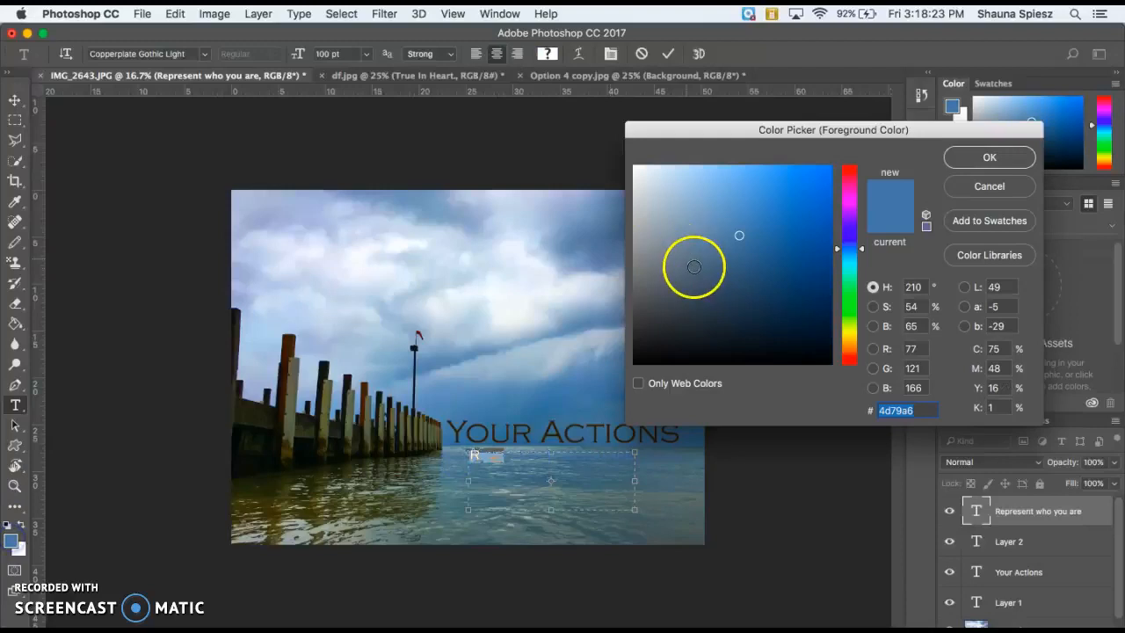
click(975, 159)
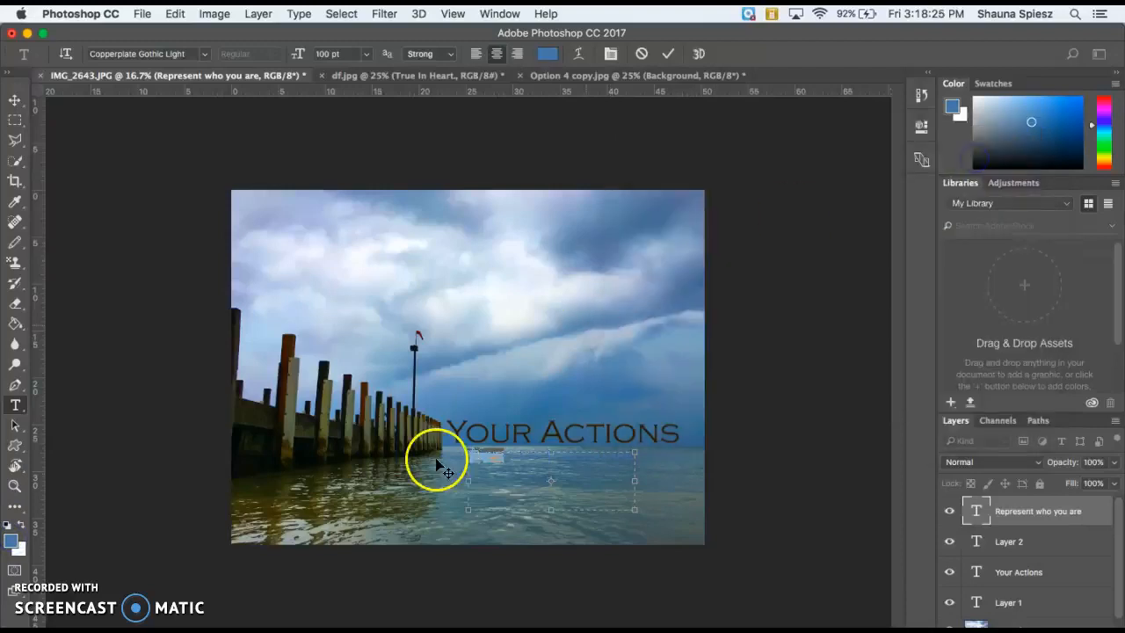
click(15, 102)
click(602, 465)
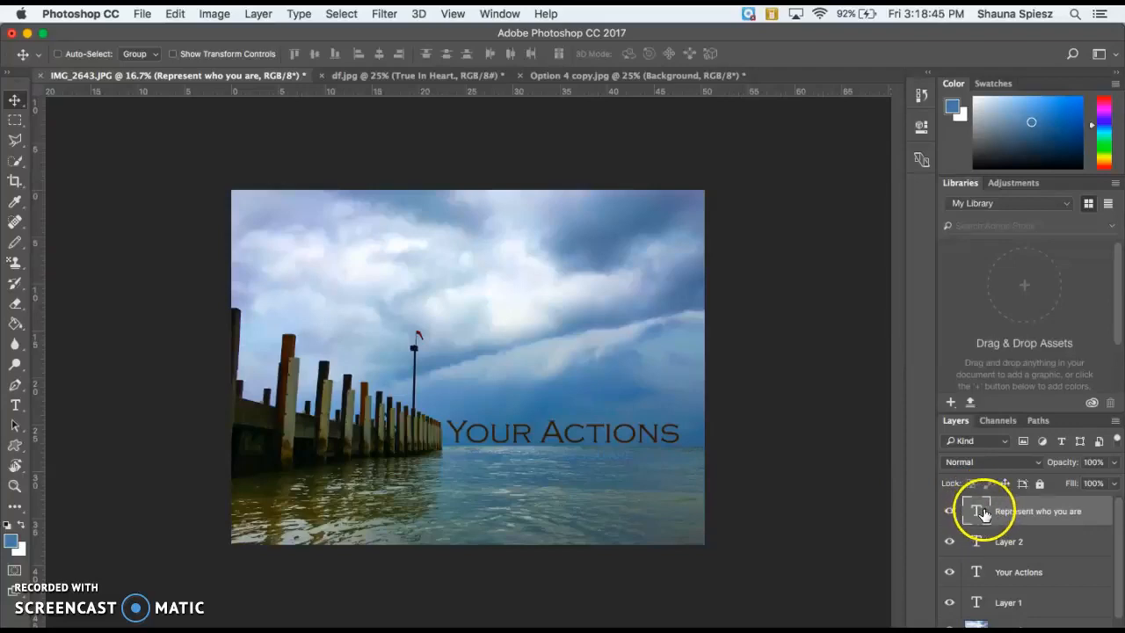
Step: Add a drop shadow to the "Represent who you are" layer with 71% opacity, 9 px distance, 74% spread and 9 px size
double_click(1074, 510)
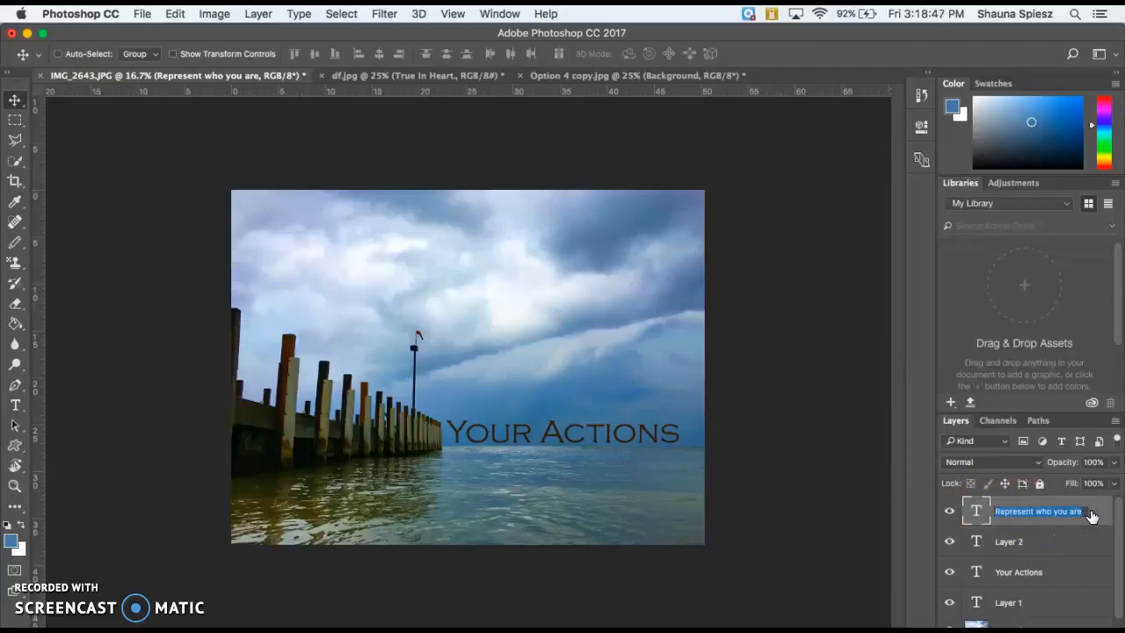
double_click(977, 511)
double_click(1088, 514)
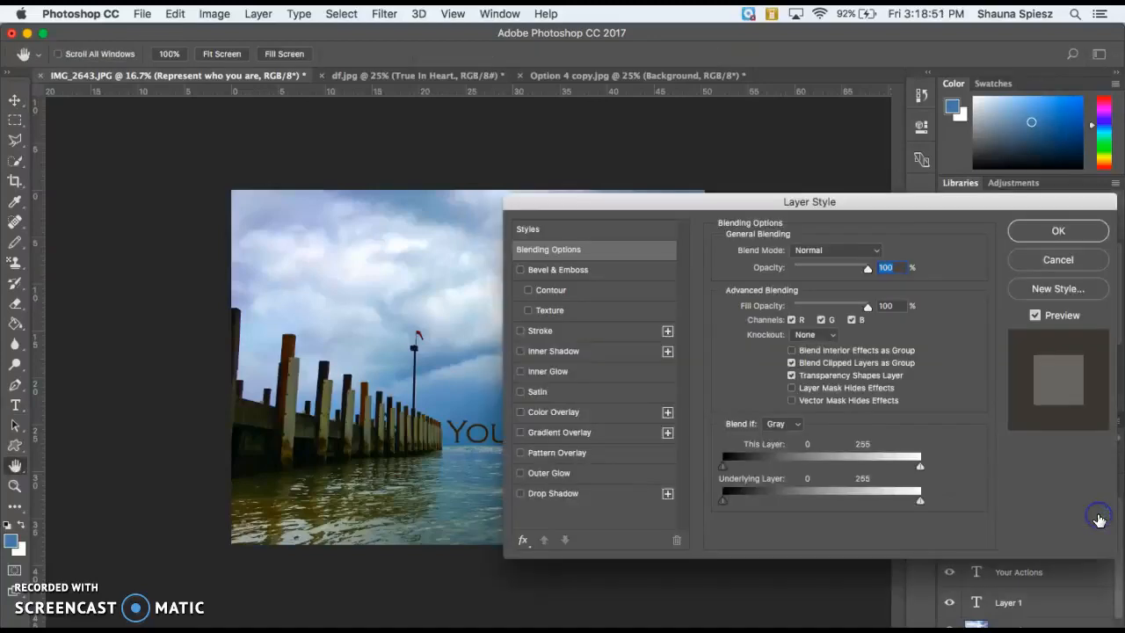
click(539, 496)
drag(674, 207, 634, 76)
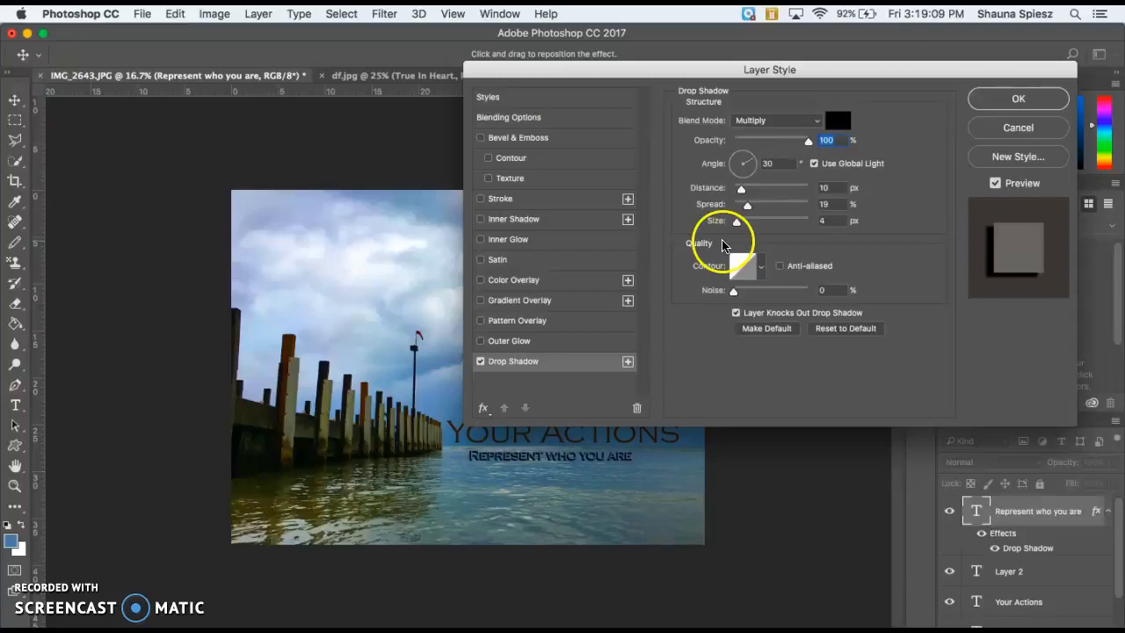
mouse_move(806, 141)
mouse_down()
mouse_move(766, 143)
mouse_move(787, 146)
mouse_up()
mouse_move(749, 189)
mouse_down()
mouse_move(738, 198)
mouse_move(749, 208)
mouse_move(792, 206)
mouse_move(746, 221)
mouse_move(767, 228)
mouse_move(741, 230)
mouse_up()
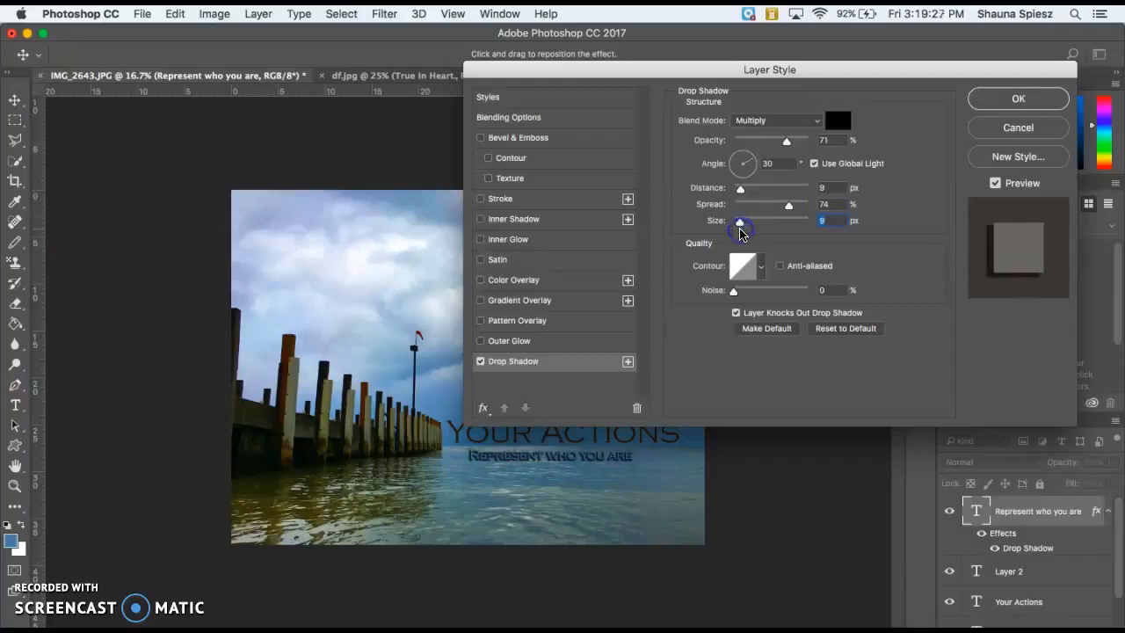
click(988, 103)
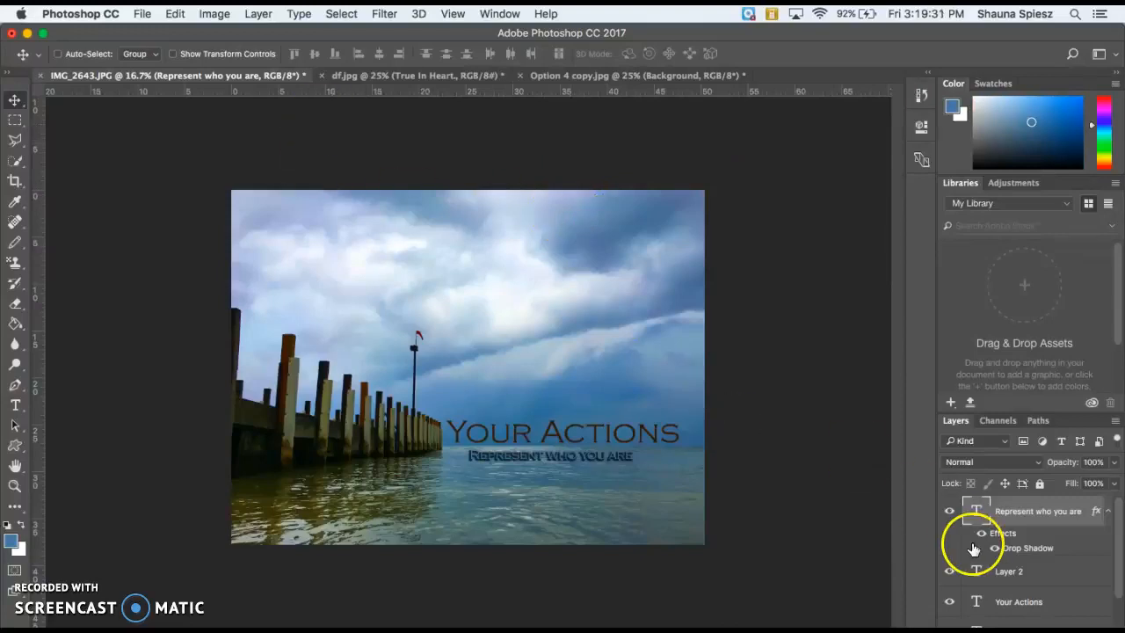
Step: Enable the Bevel & Emboss and Stroke effects on the "Represent who you are" layer and show the Bevel & Emboss settings
double_click(1083, 511)
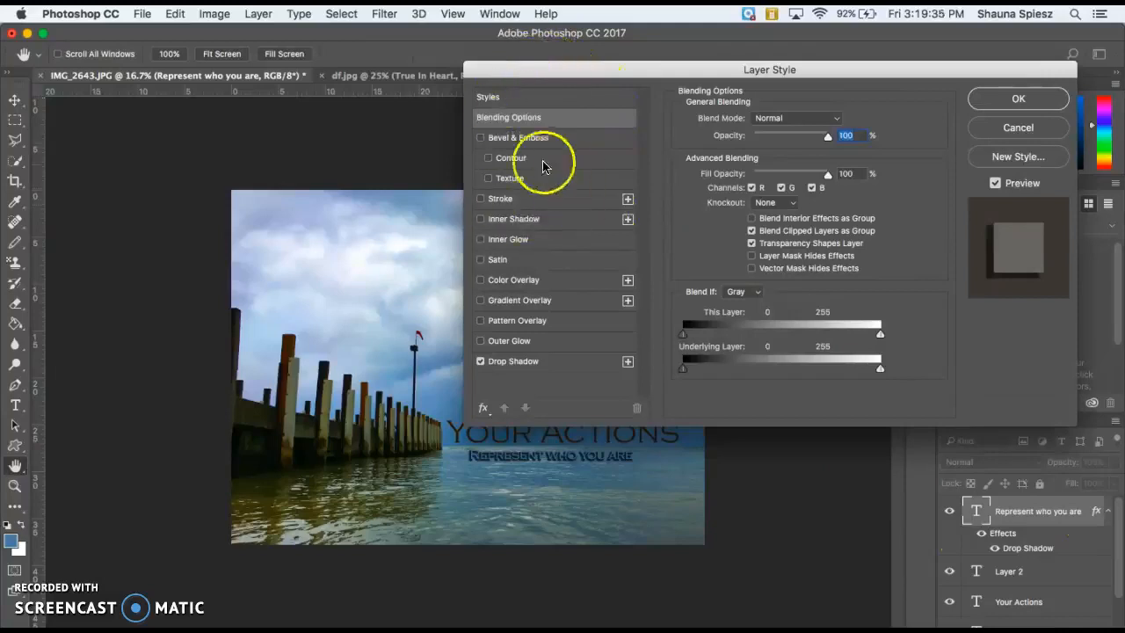
click(482, 138)
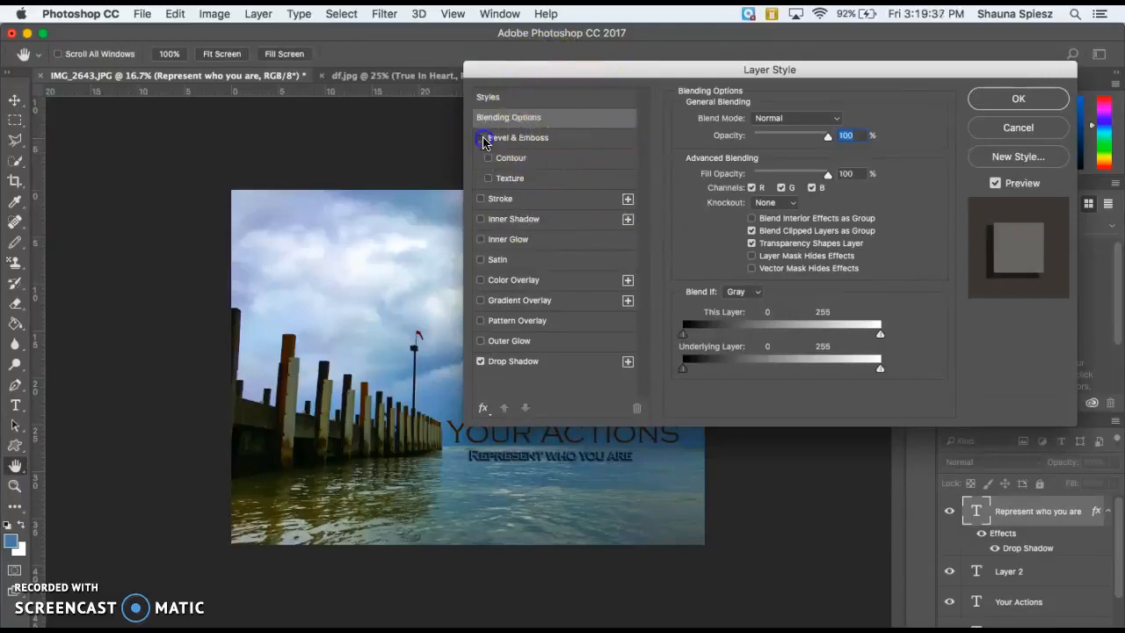
click(480, 199)
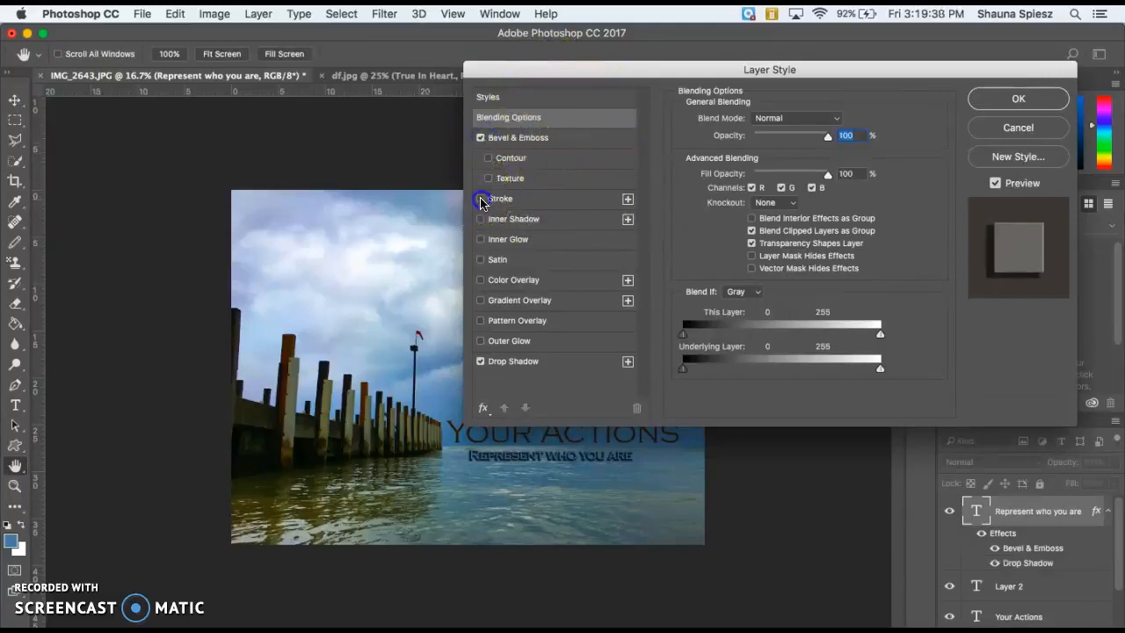
click(480, 220)
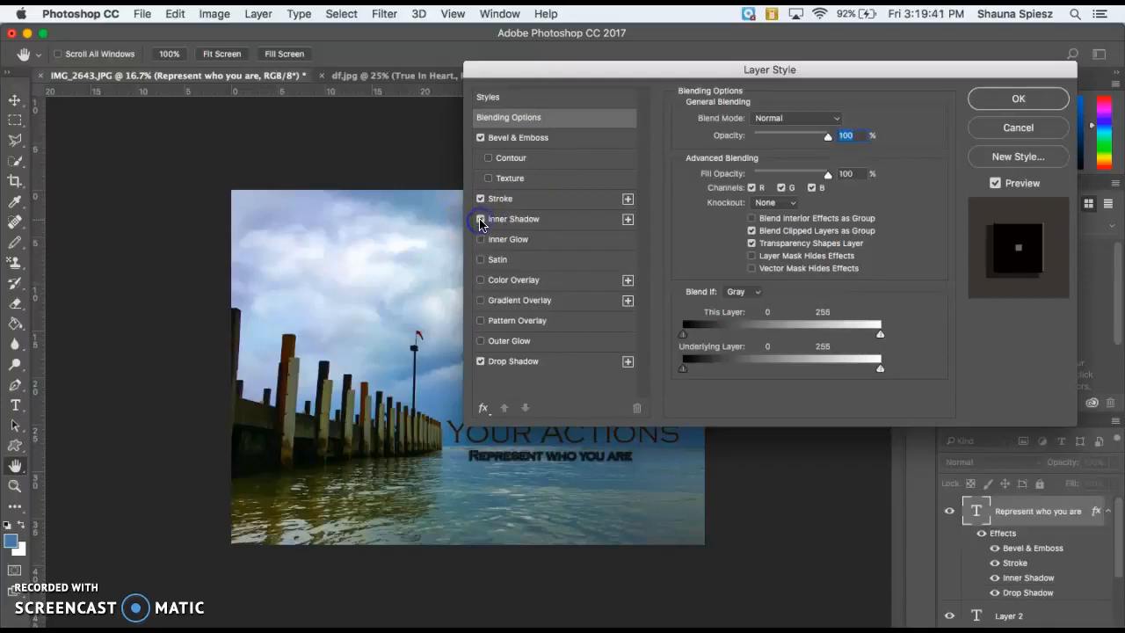
click(530, 138)
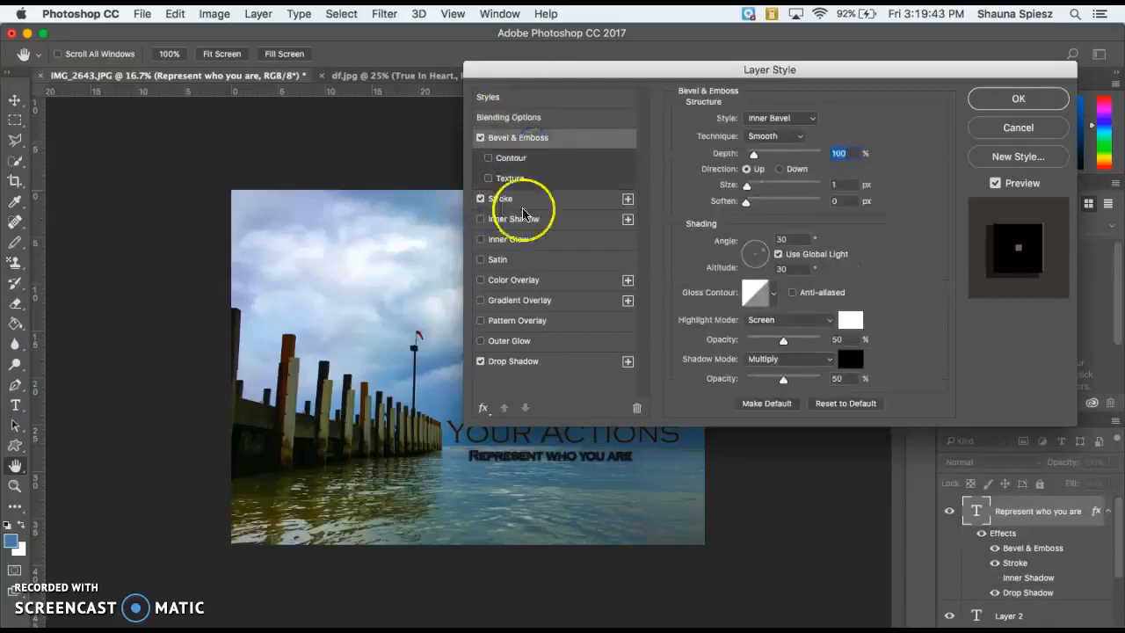